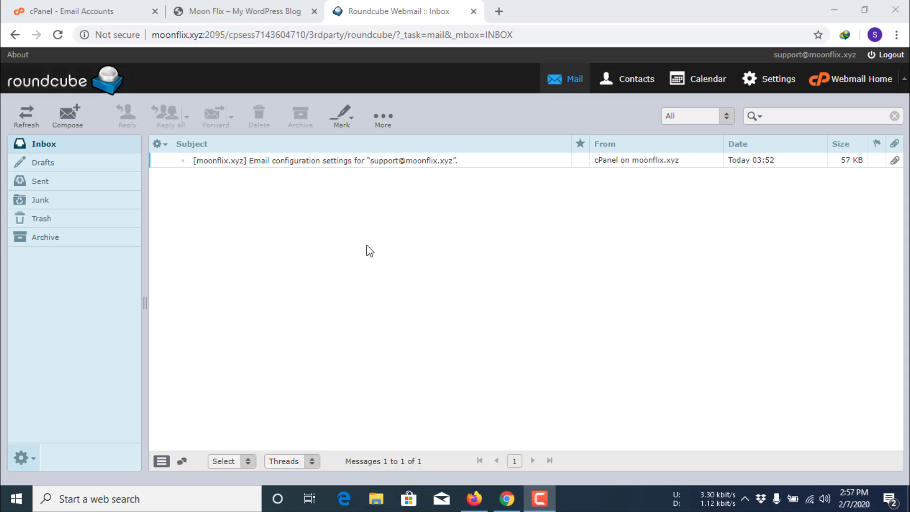
left_click(851, 88)
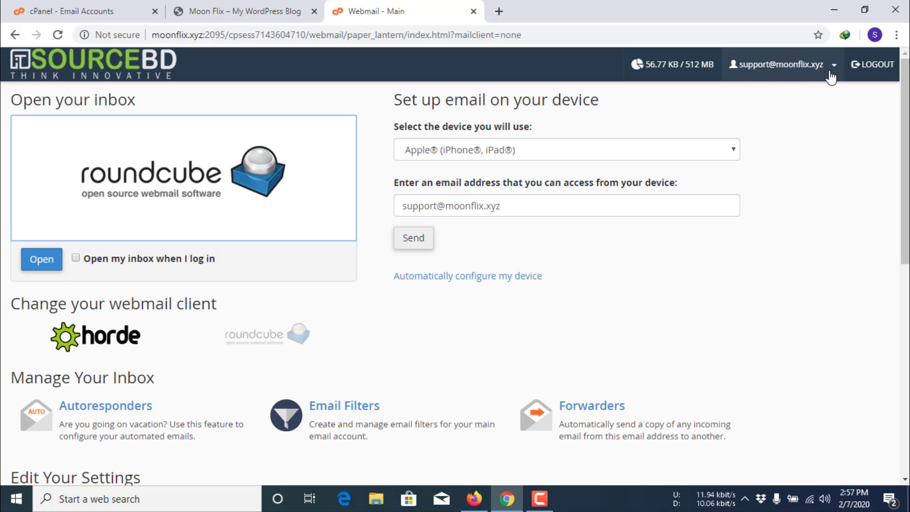
left_click(829, 71)
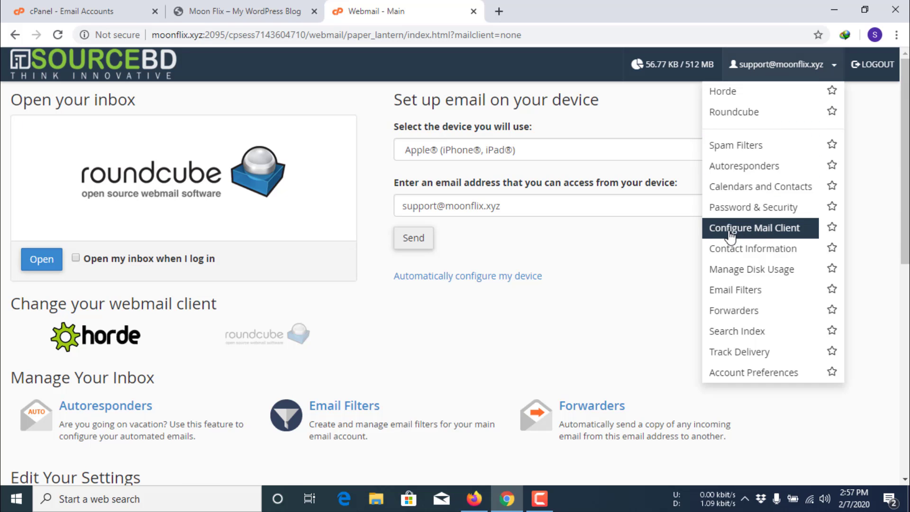
left_click(748, 236)
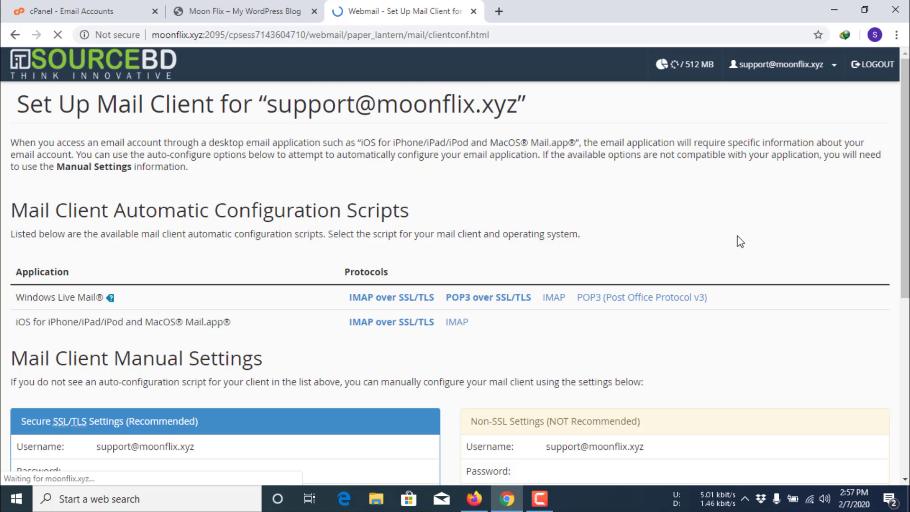
scroll(479, 248, "down", 3)
scroll(143, 271, "down", 2)
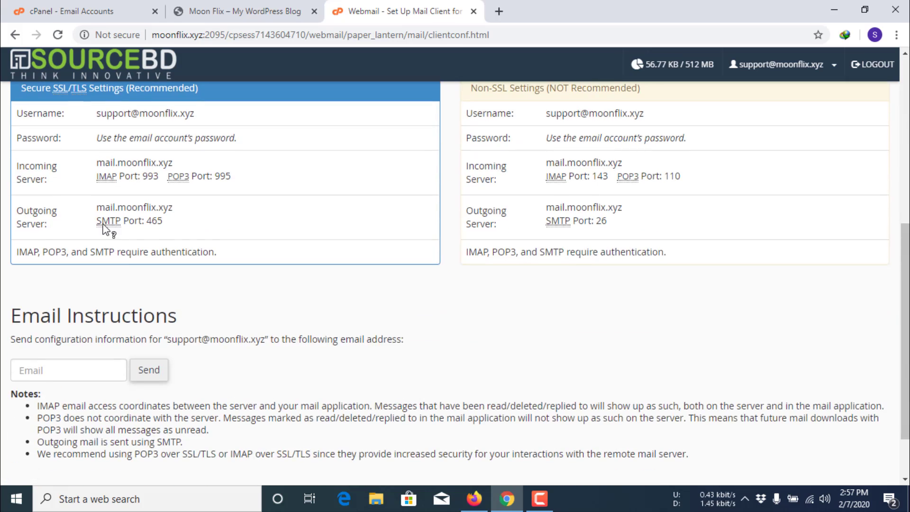
scroll(106, 226, "up", 1)
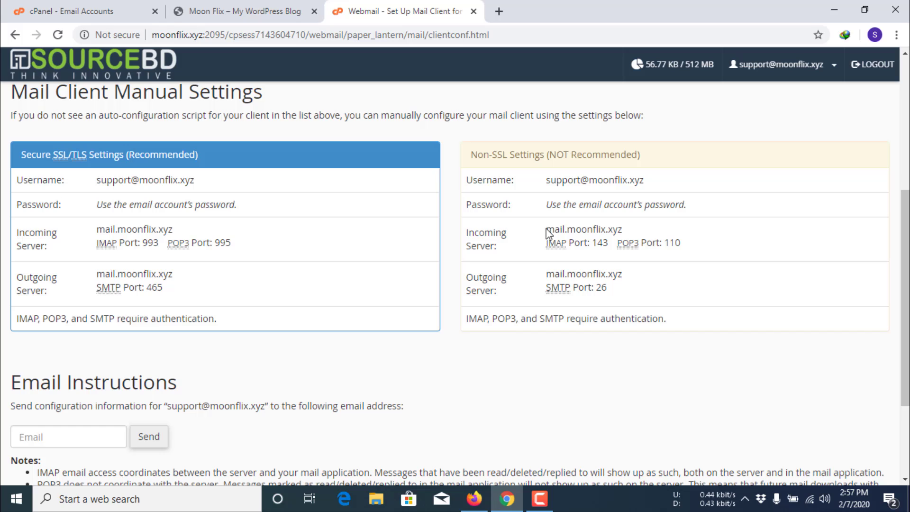
Review the non-SSL incoming and outgoing server settings, then bring up the Windows Start menu.
left_click_drag(548, 230, 621, 230)
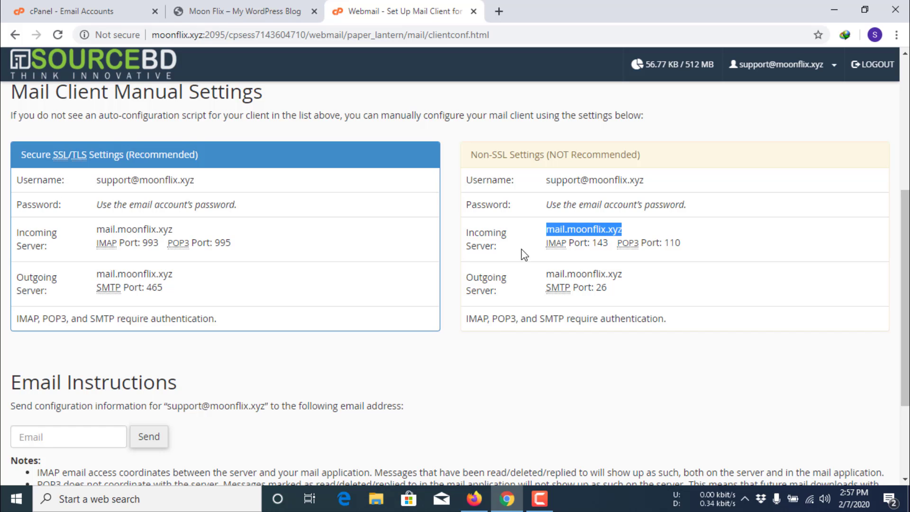
left_click_drag(545, 274, 632, 291)
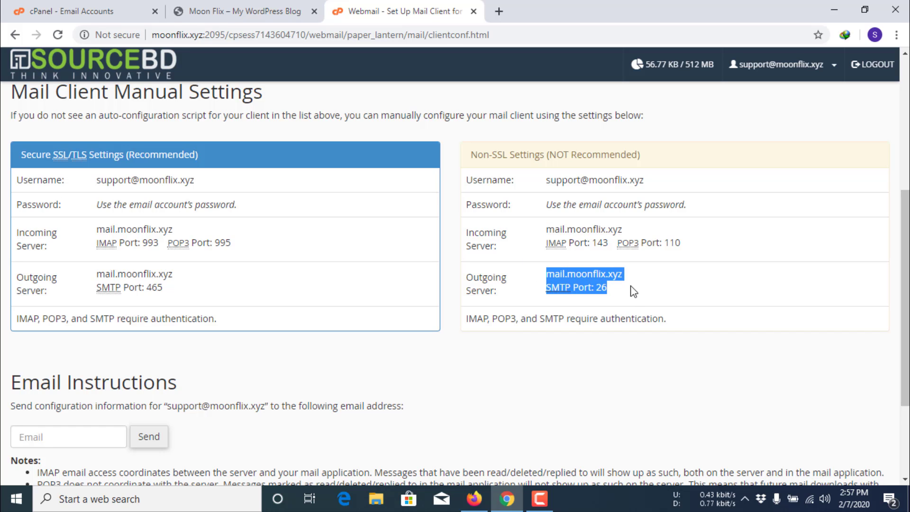
left_click(616, 418)
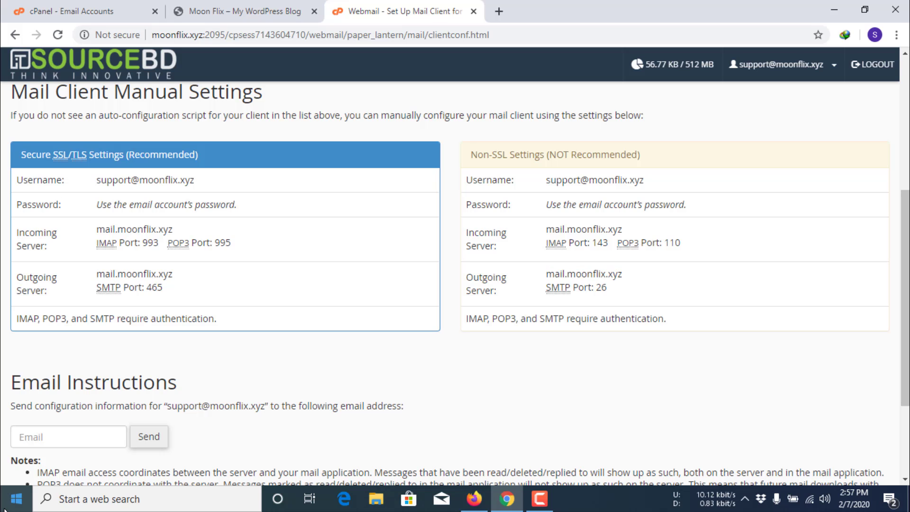
left_click(16, 498)
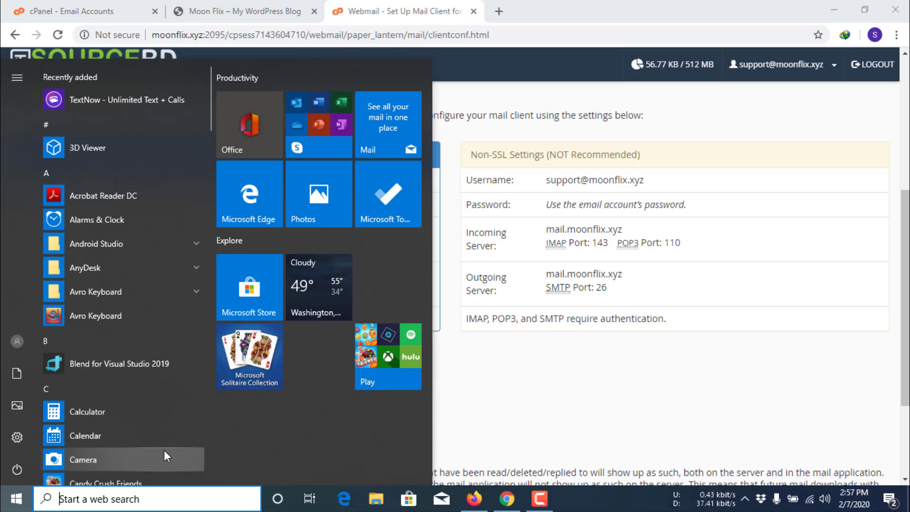
type("out")
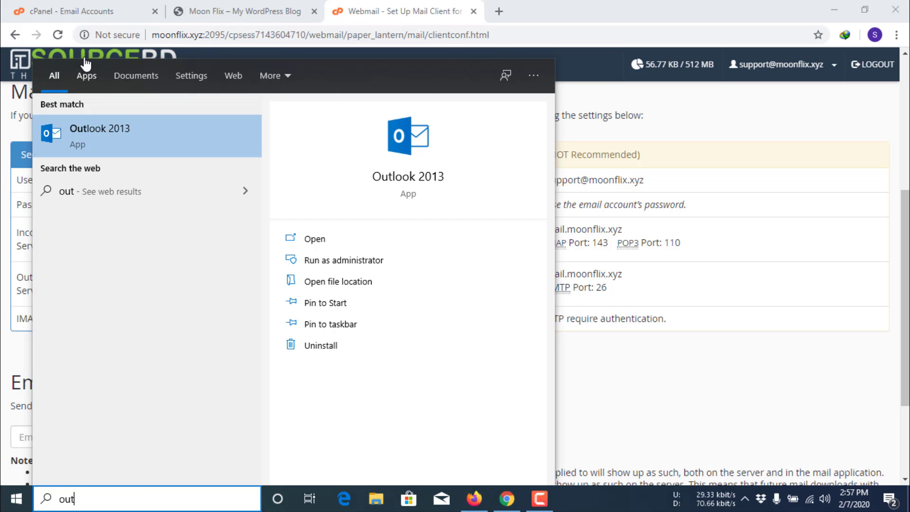
Launch Outlook 2013 and walk the Add Account wizard to manual setup with POP or IMAP selected.
left_click(98, 137)
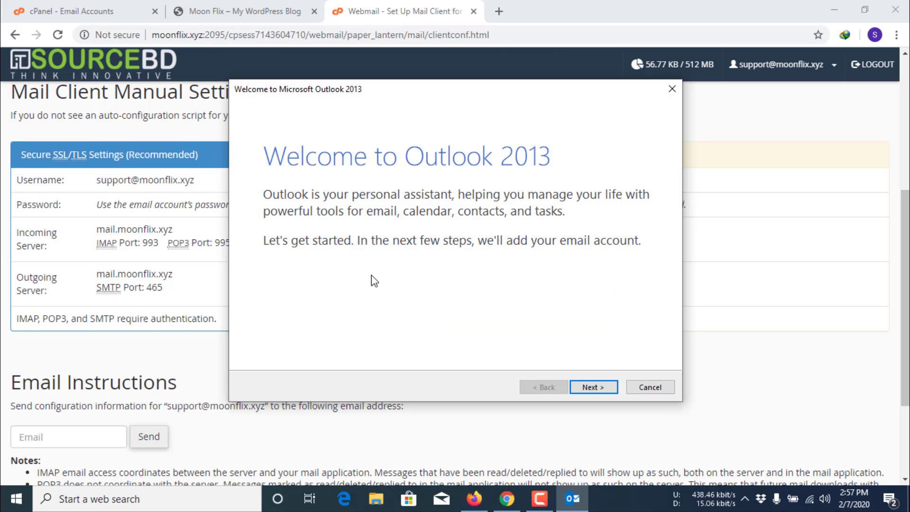
left_click(593, 390)
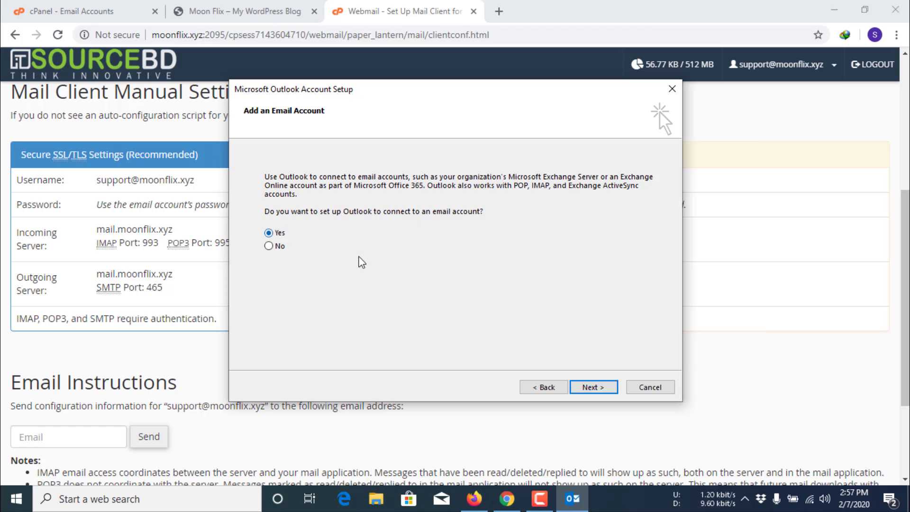
left_click(590, 387)
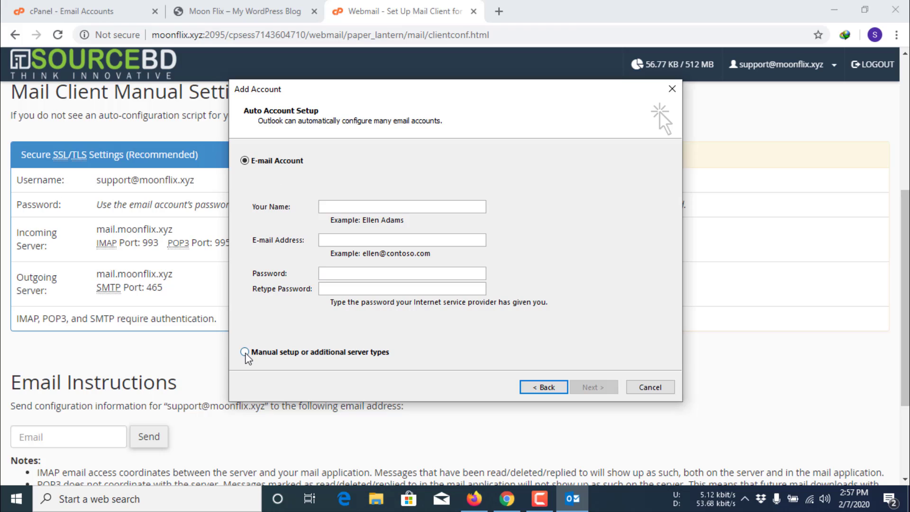
left_click(245, 354)
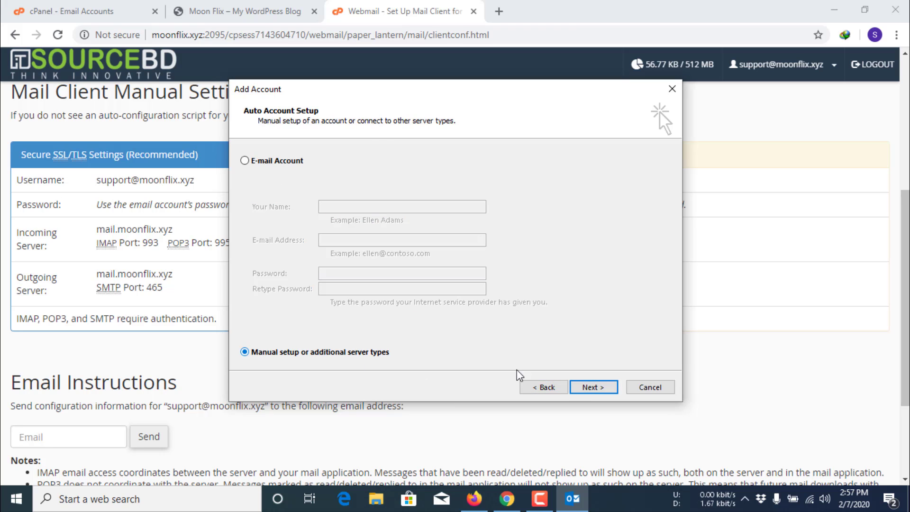
left_click(585, 390)
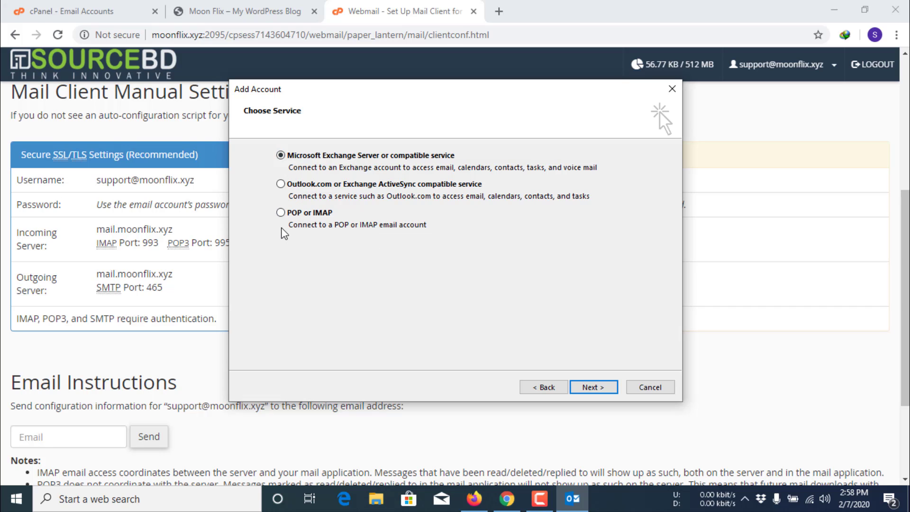
left_click(282, 214)
Enter the email address on the Account Settings form and set the account type to IMAP.
left_click(594, 388)
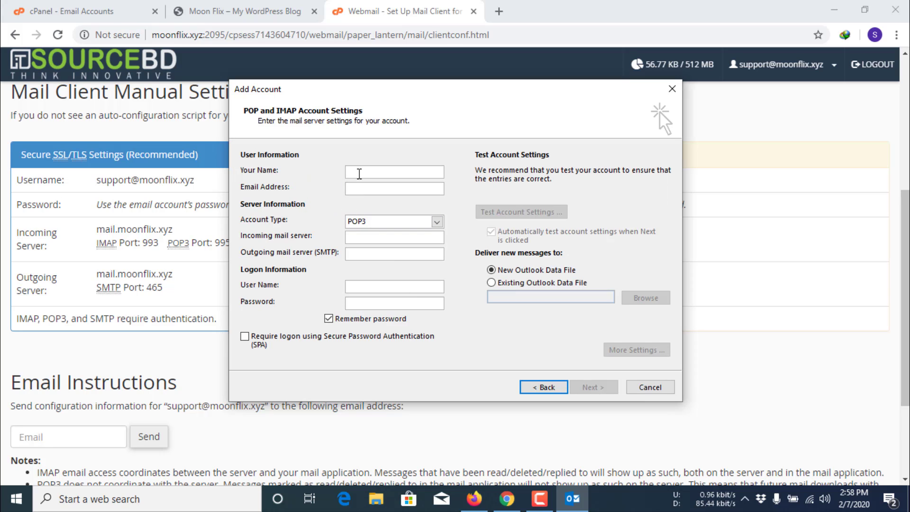
type("MOON")
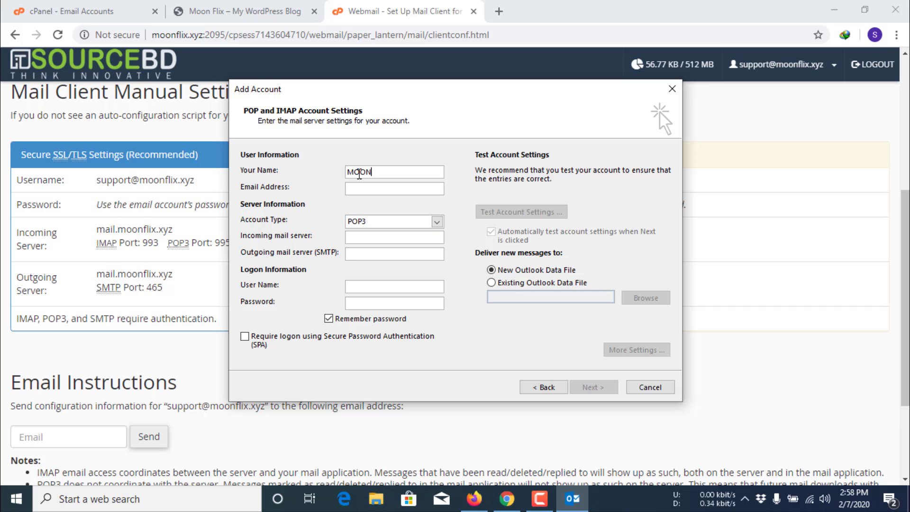
type("LI")
type("X")
left_click(366, 193)
type("mof")
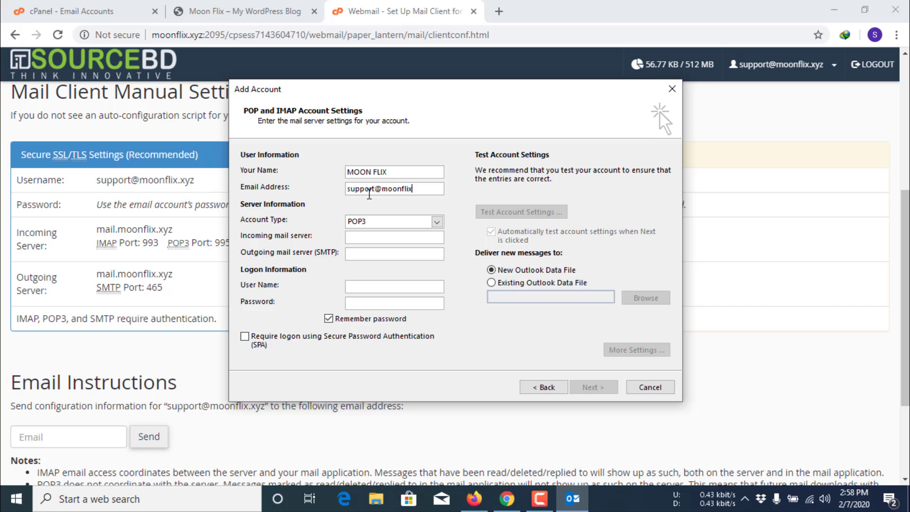
type(".xyz")
left_click(436, 221)
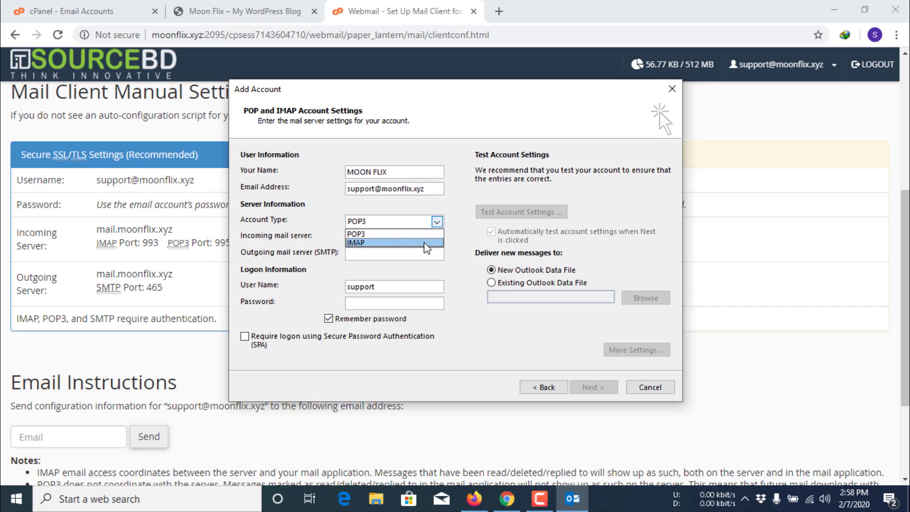
left_click(426, 244)
left_click(371, 238)
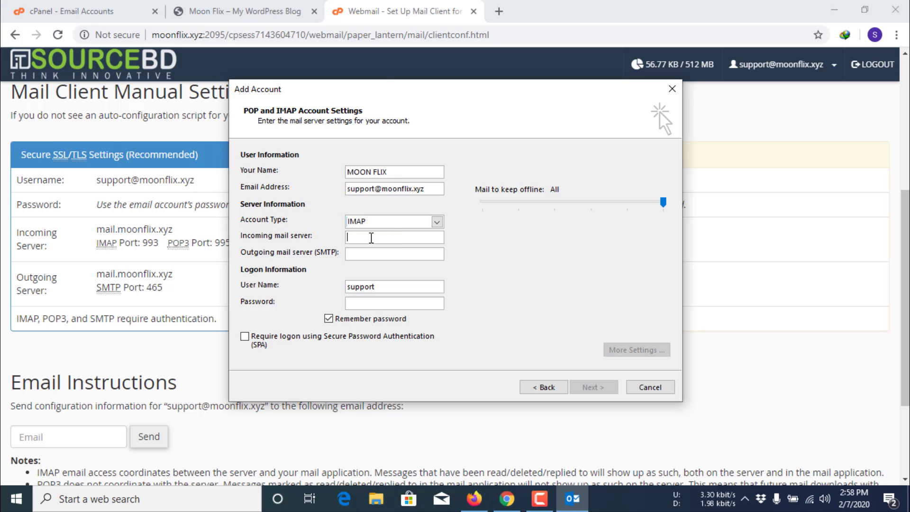
Copy mail.moonflix.xyz from cPanel and paste it as both incoming and outgoing mail server.
left_click_drag(578, 95, 322, 126)
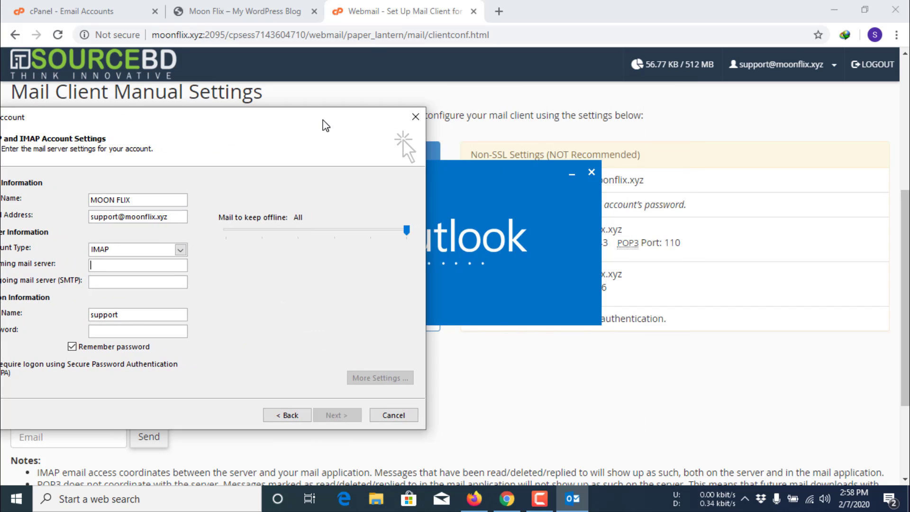
left_click(717, 213)
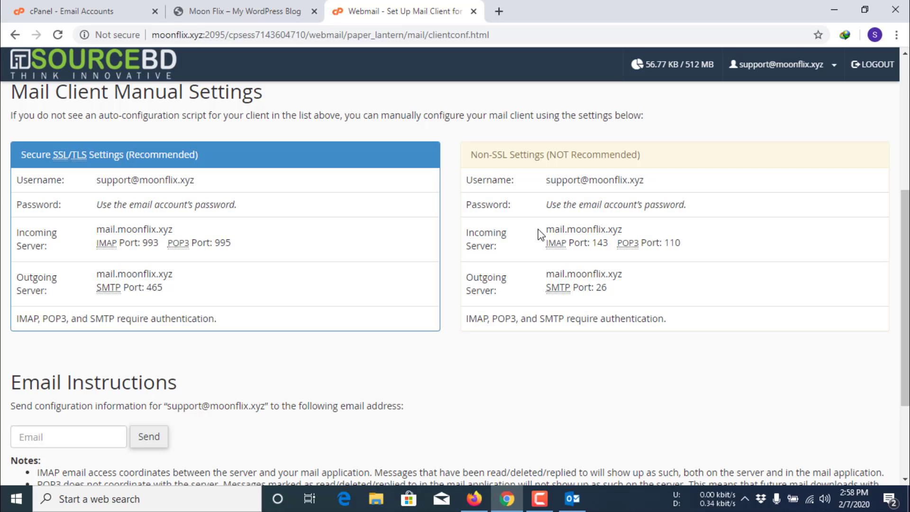
left_click_drag(546, 229, 621, 229)
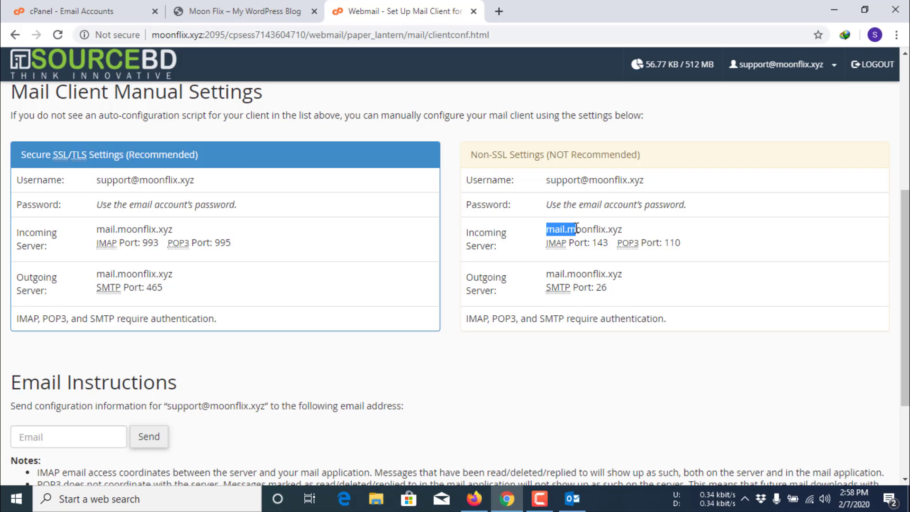
right_click(624, 230)
left_click(643, 240)
left_click(573, 499)
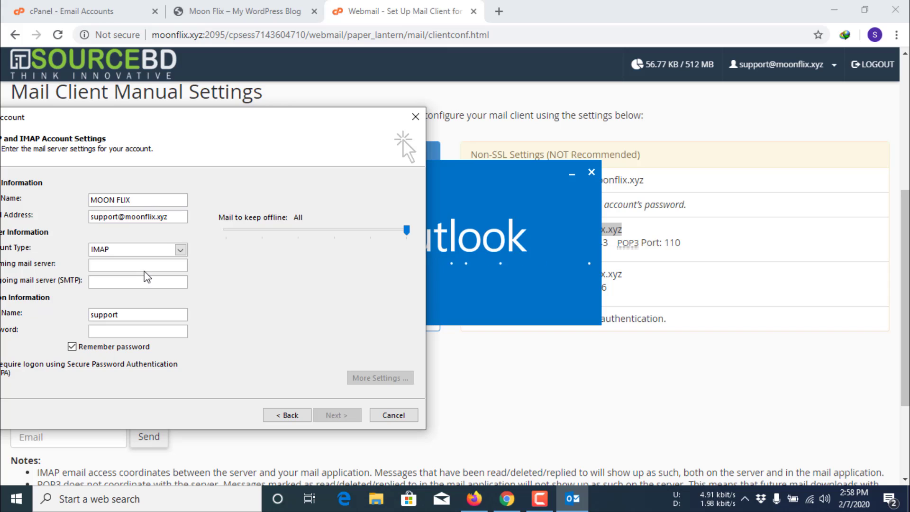
key("ctrl+v")
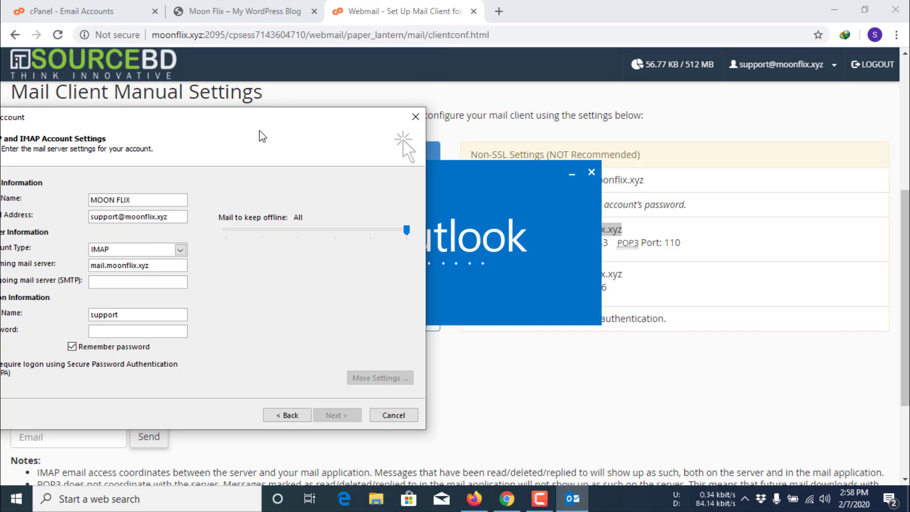
mouse_move(57, 121)
left_mouse_down()
mouse_move(235, 126)
mouse_move(305, 155)
left_mouse_up()
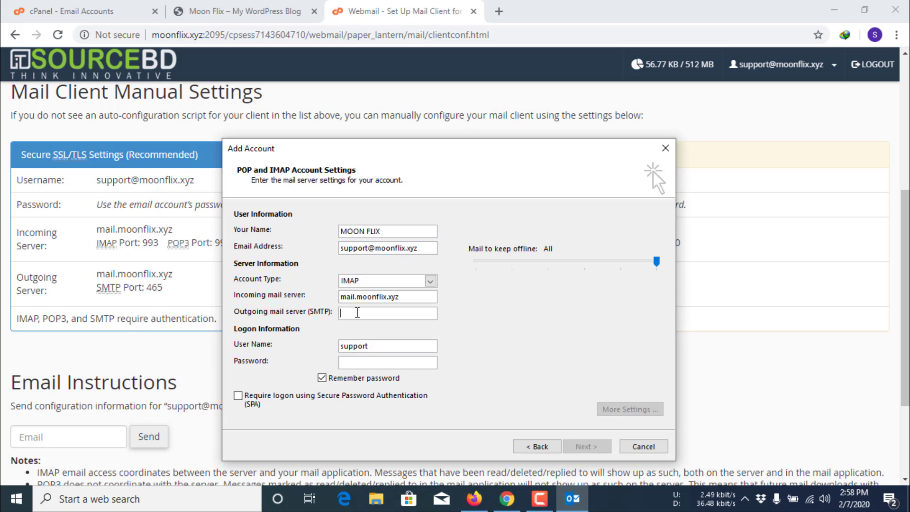
key("ctrl+v")
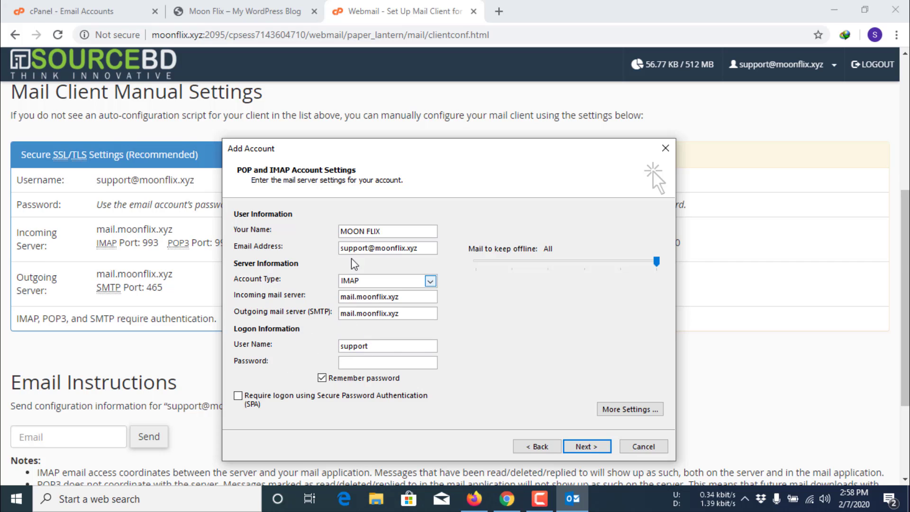
left_click_drag(342, 249, 422, 248)
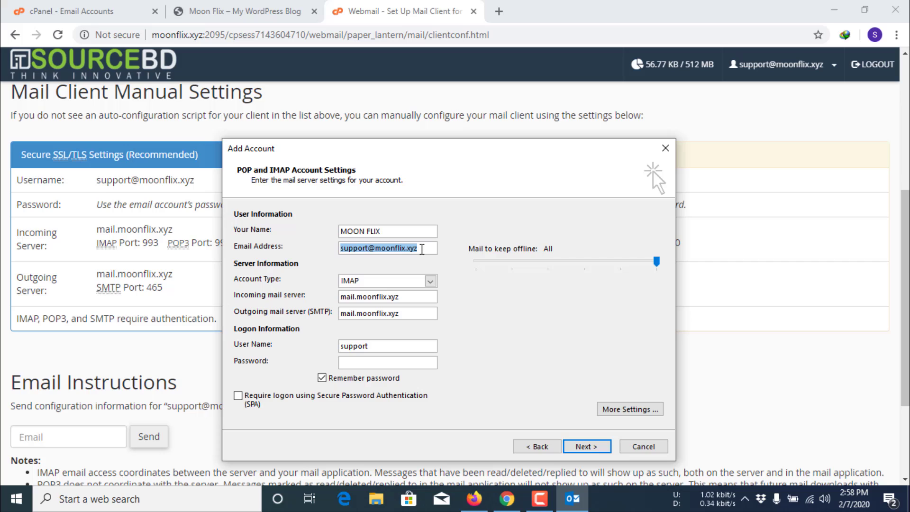
left_click_drag(391, 347, 293, 348)
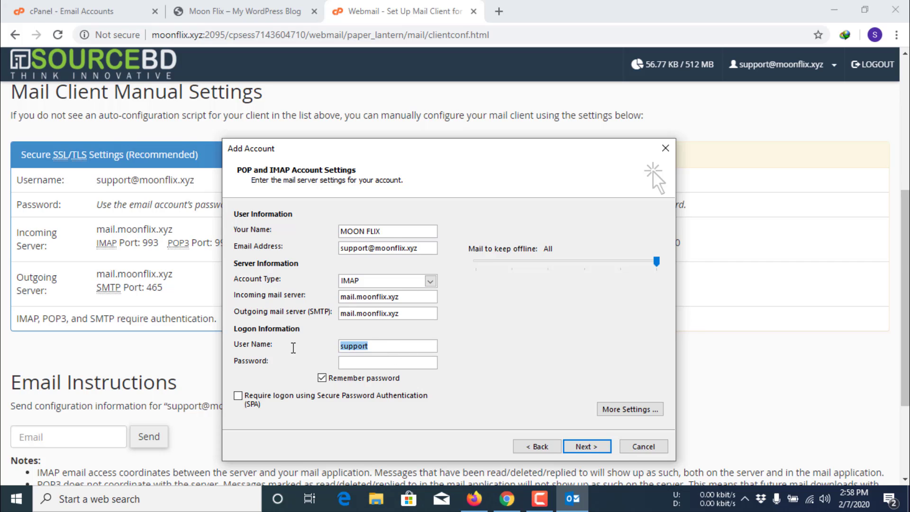
key("ctrl+v")
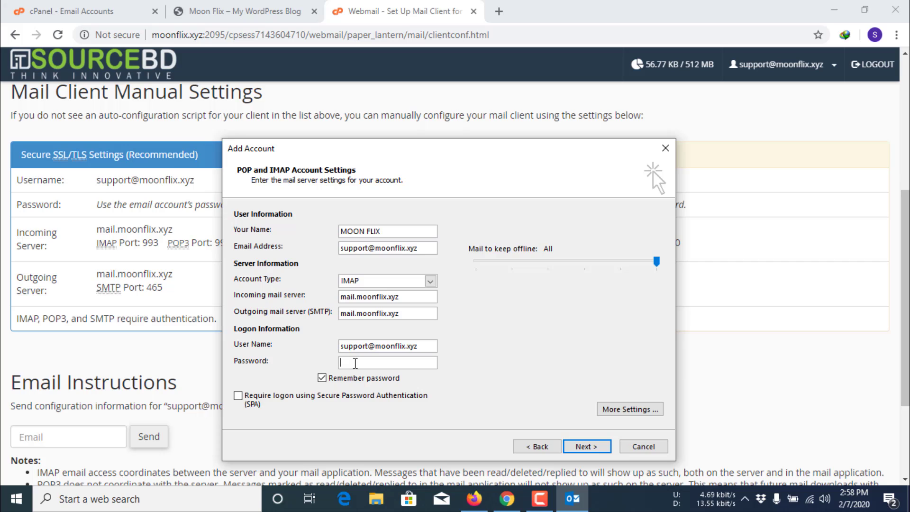
type("*")
type("*")
type("**")
In More Settings, require authentication for the outgoing server and confirm.
left_click(624, 413)
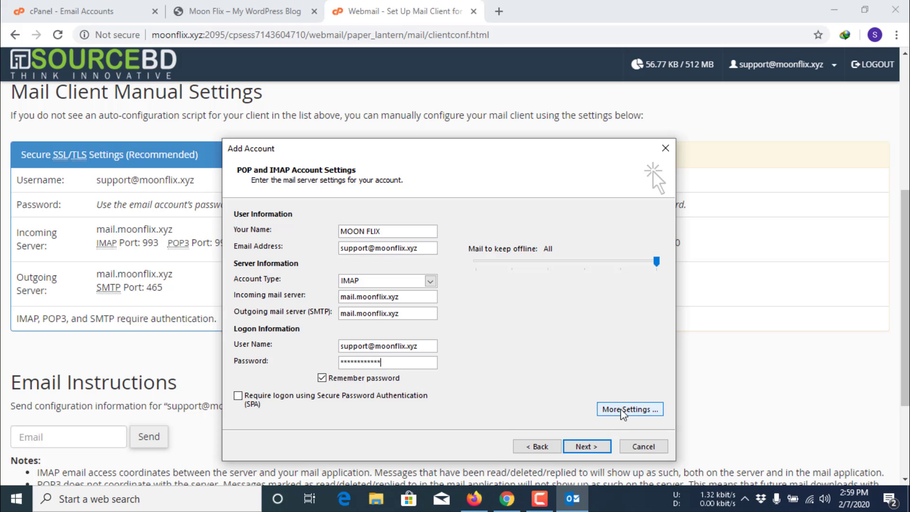
left_click(317, 199)
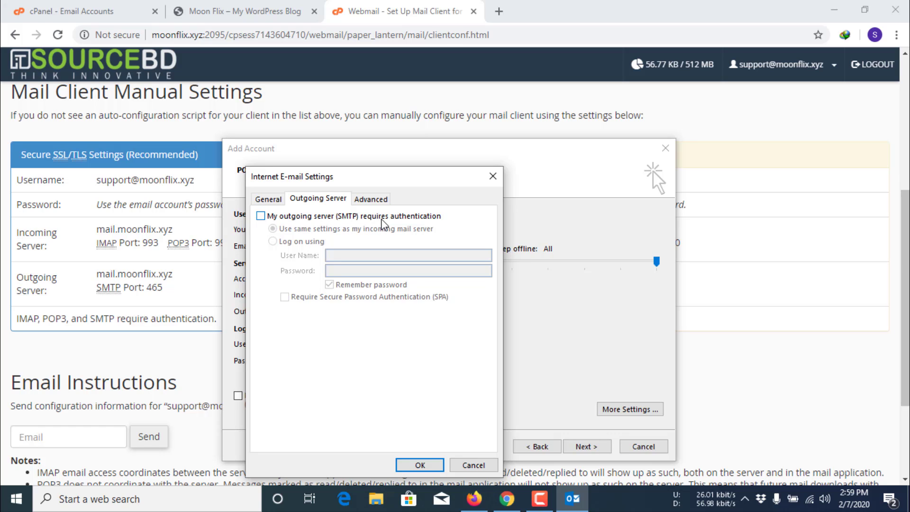
left_click(260, 216)
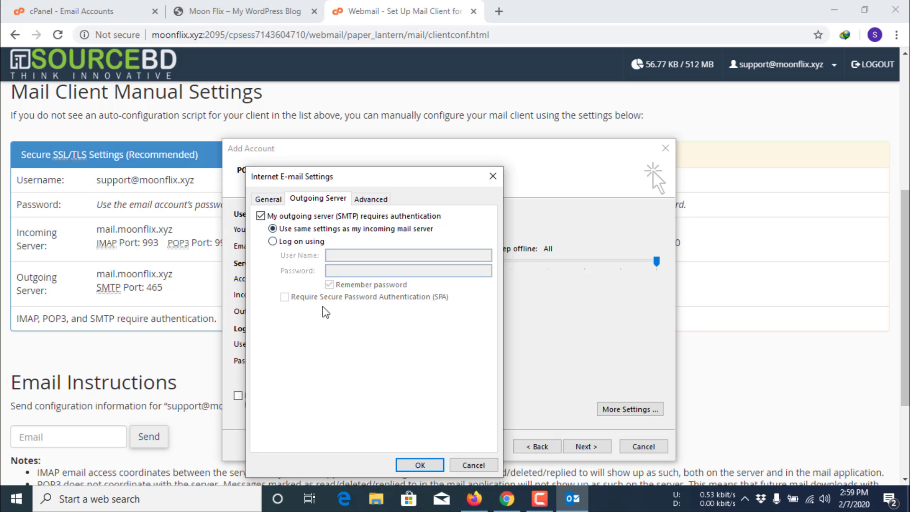
left_click(420, 467)
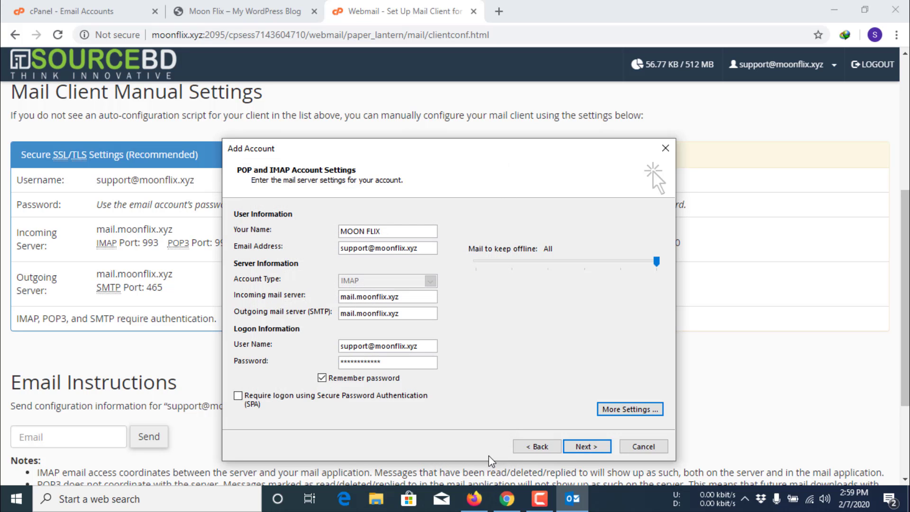
Run the account test until both tasks complete, then close the successful results.
left_click(586, 447)
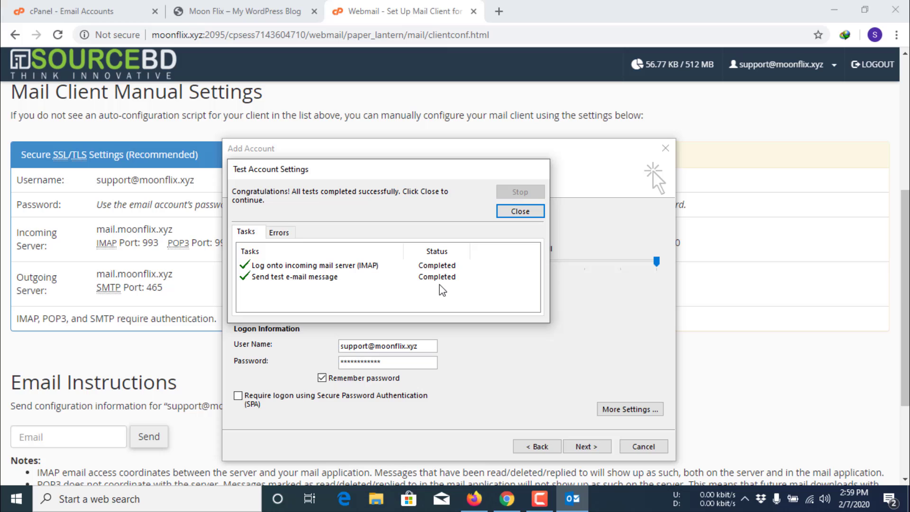
left_click(517, 213)
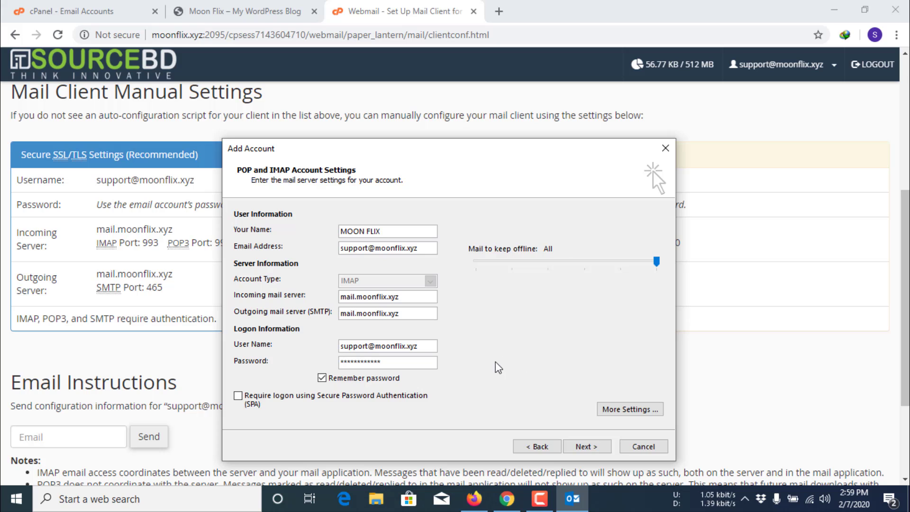
left_click(581, 448)
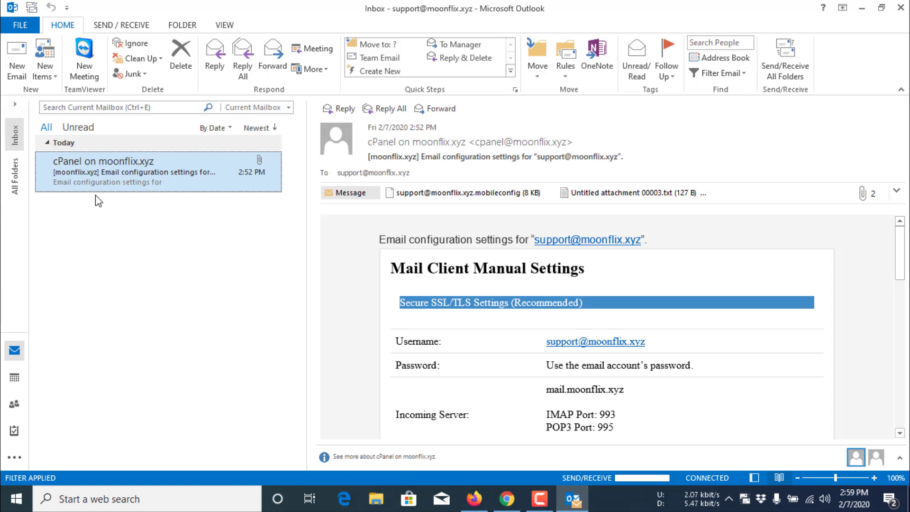
Switch between the cPanel configuration email and the Microsoft Outlook Test Message, ending on the test message.
left_click(164, 171)
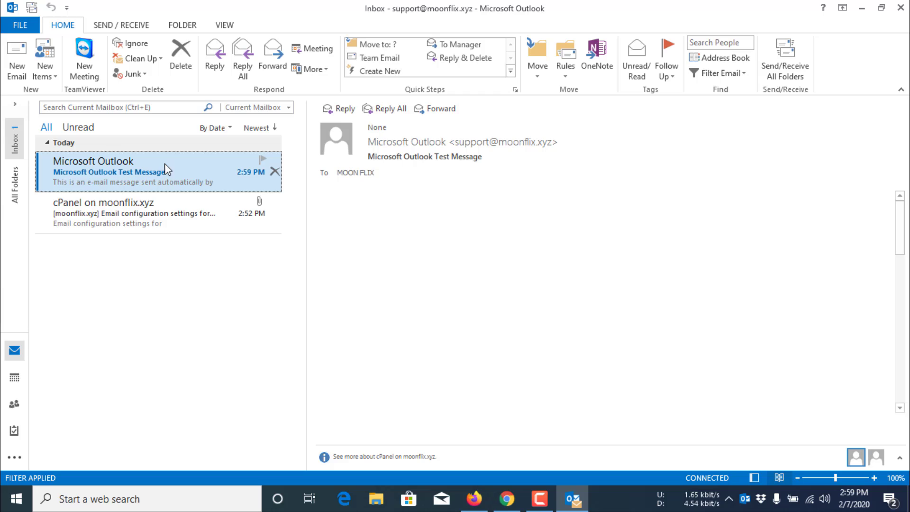
left_click(120, 206)
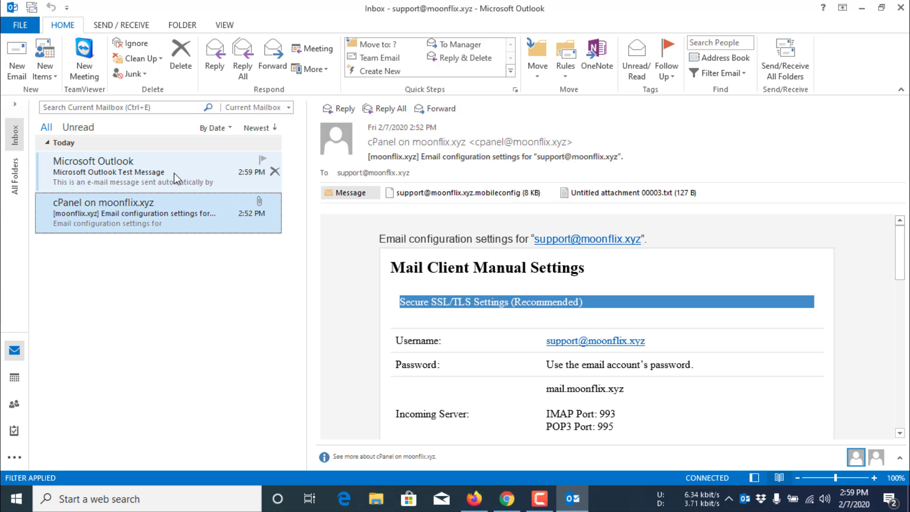
left_click(174, 172)
left_click(158, 219)
left_click(182, 179)
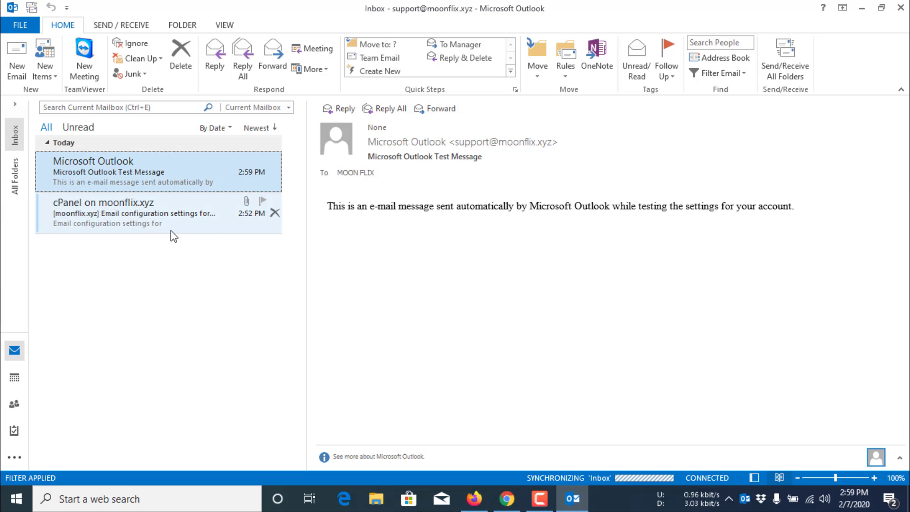
left_click(176, 212)
left_click(188, 173)
left_click(178, 211)
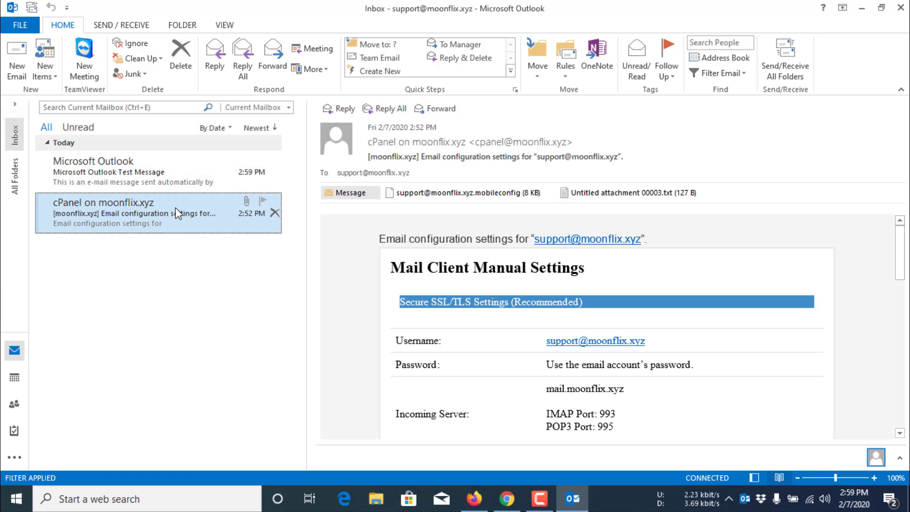
left_click(177, 167)
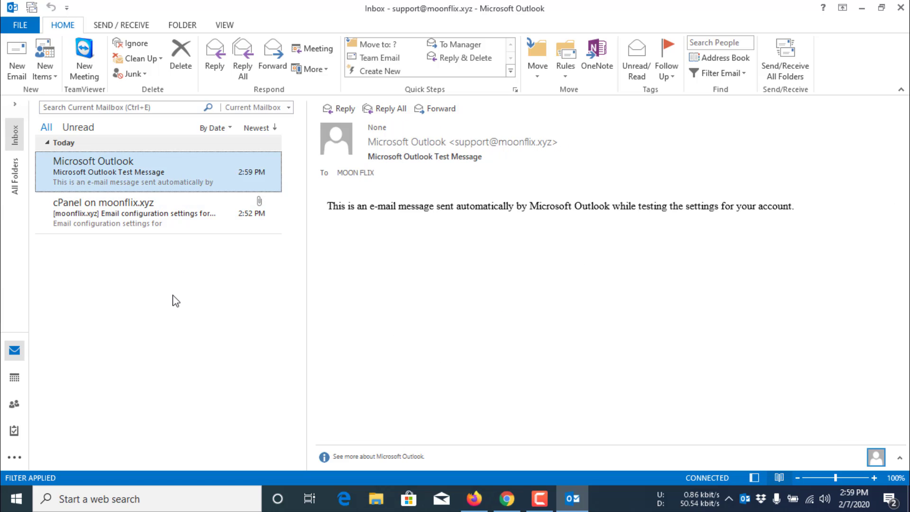